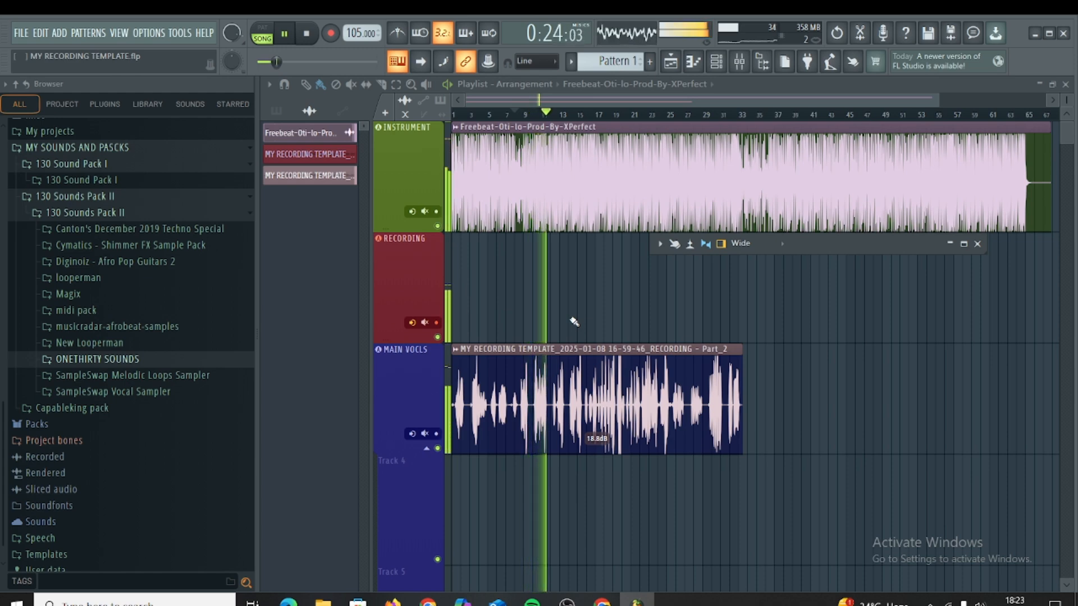
Step: Stop playback, show the full mixer and load Fruity Delay 3 into the first effect slot of Insert 9
key("space")
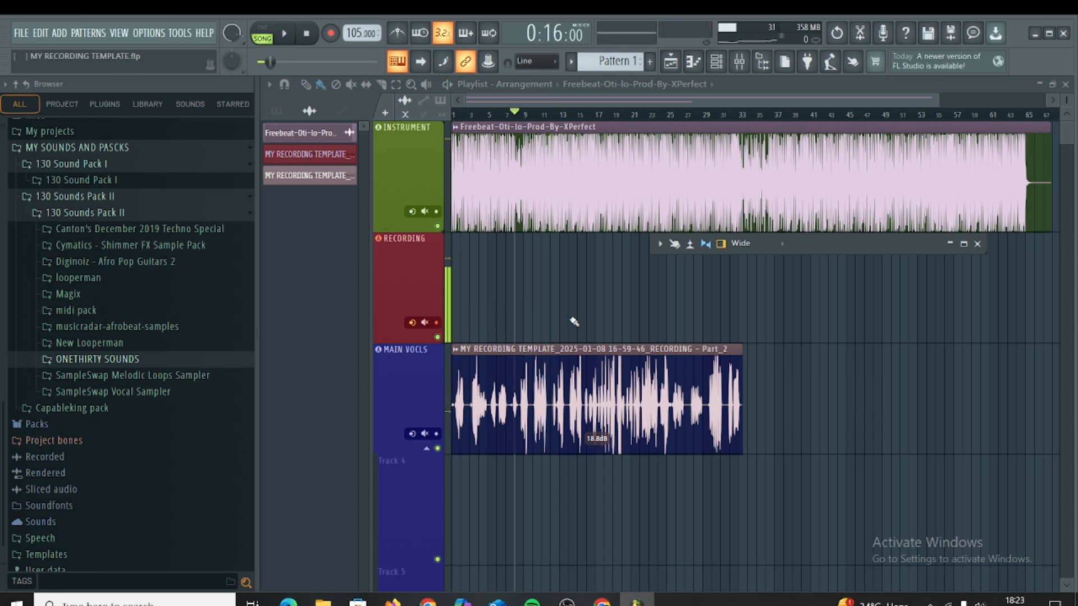
left_click(745, 67)
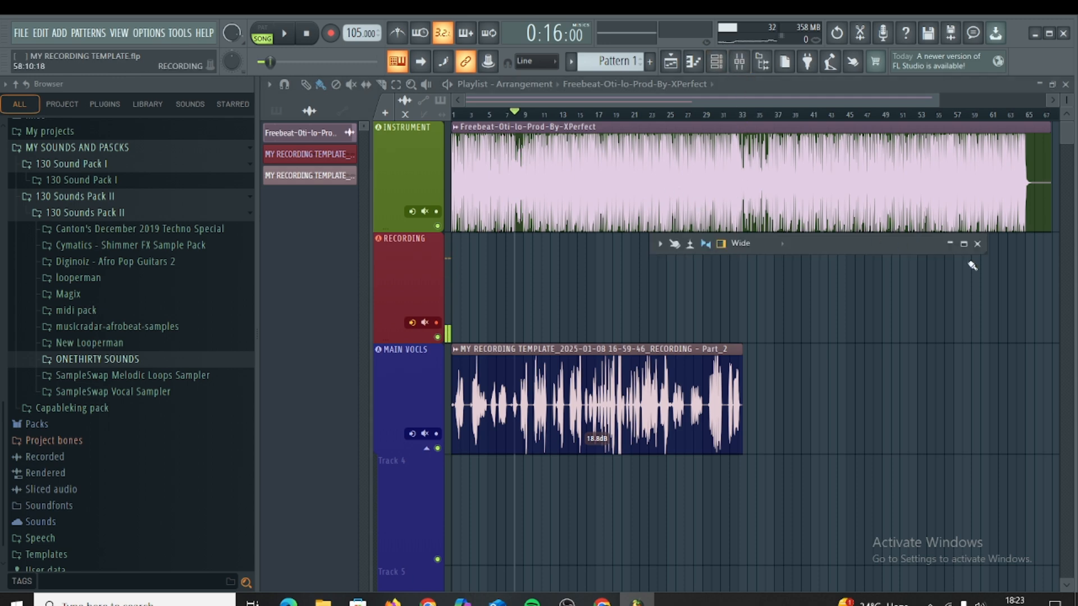
left_click(950, 244)
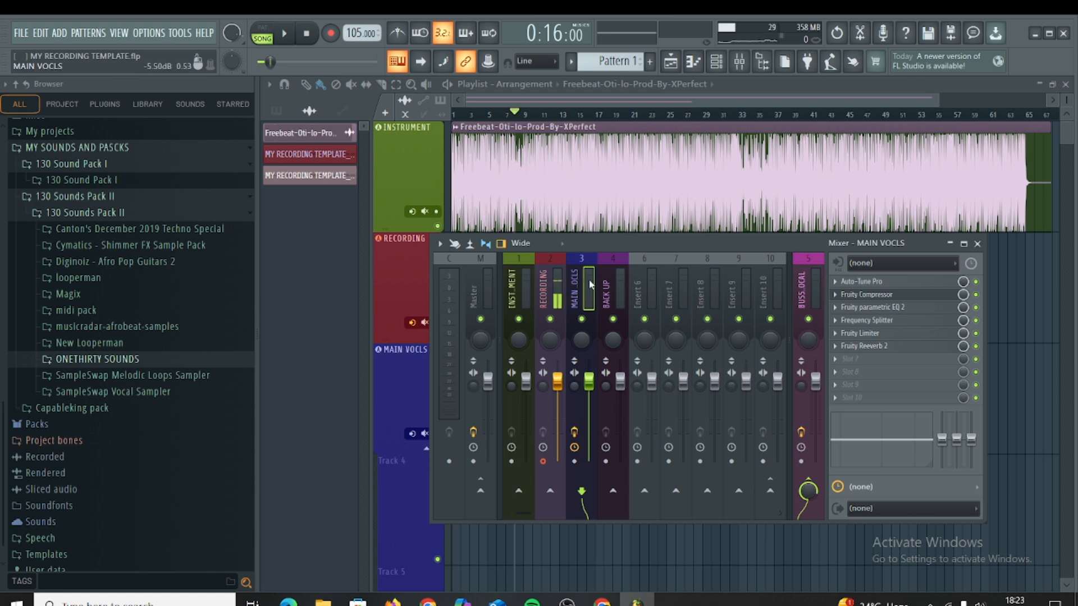
left_click(810, 282)
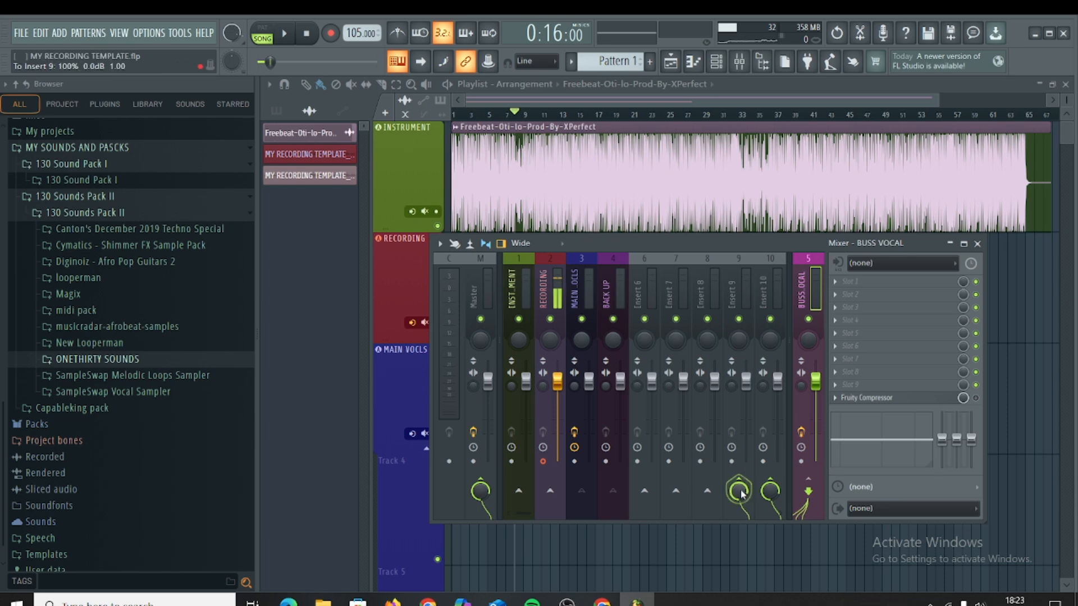
left_click(745, 297)
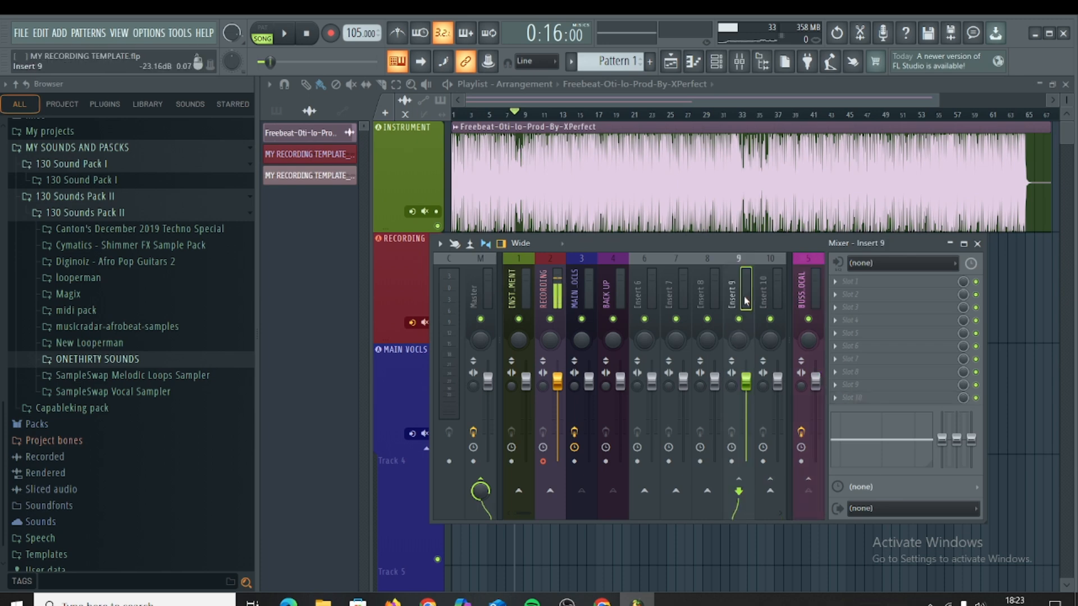
left_click(848, 282)
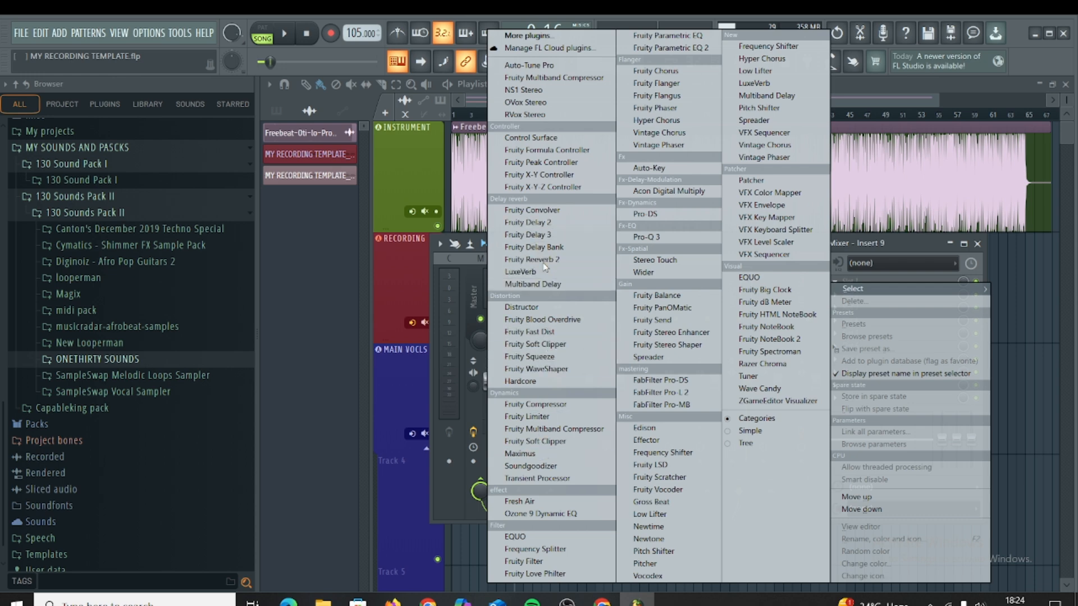
left_click(552, 236)
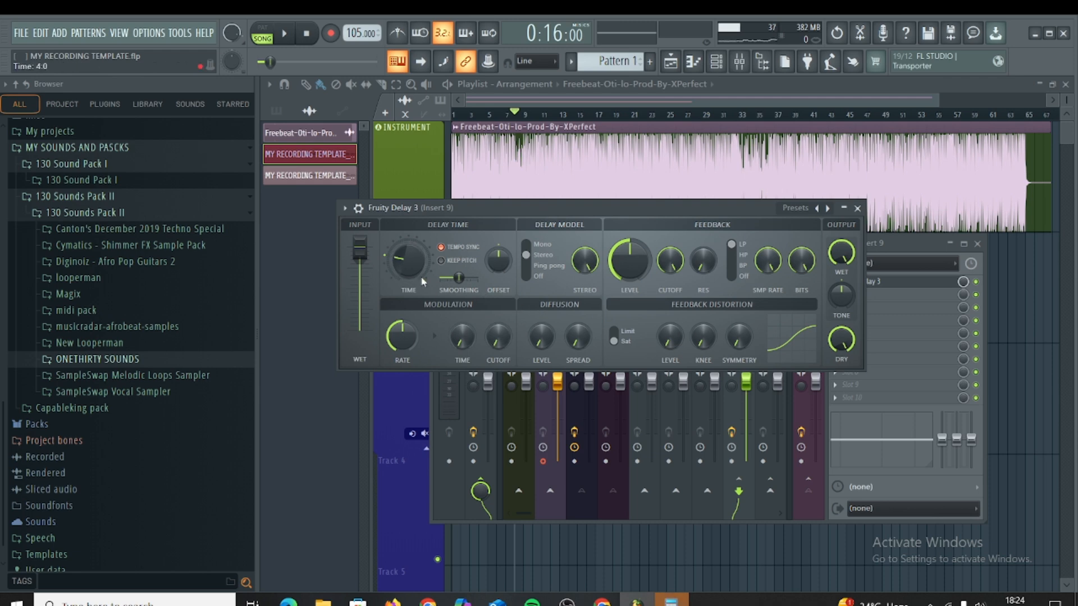
Step: In Fruity Delay 3, disable Tempo Sync, choose the Ping pong delay model and enable Keep Pitch
left_click(437, 248)
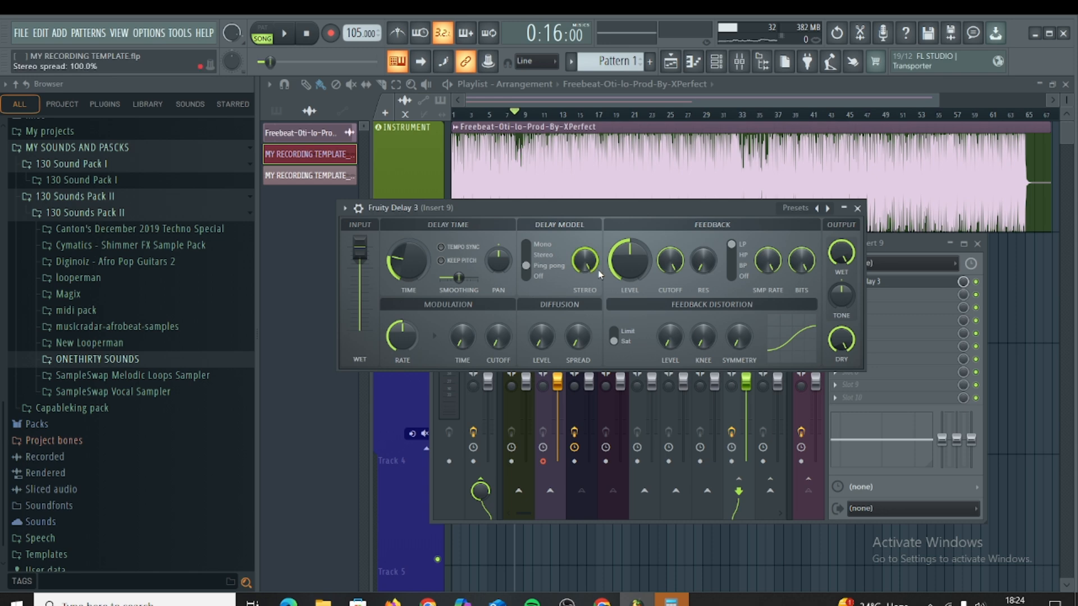
left_click(440, 261)
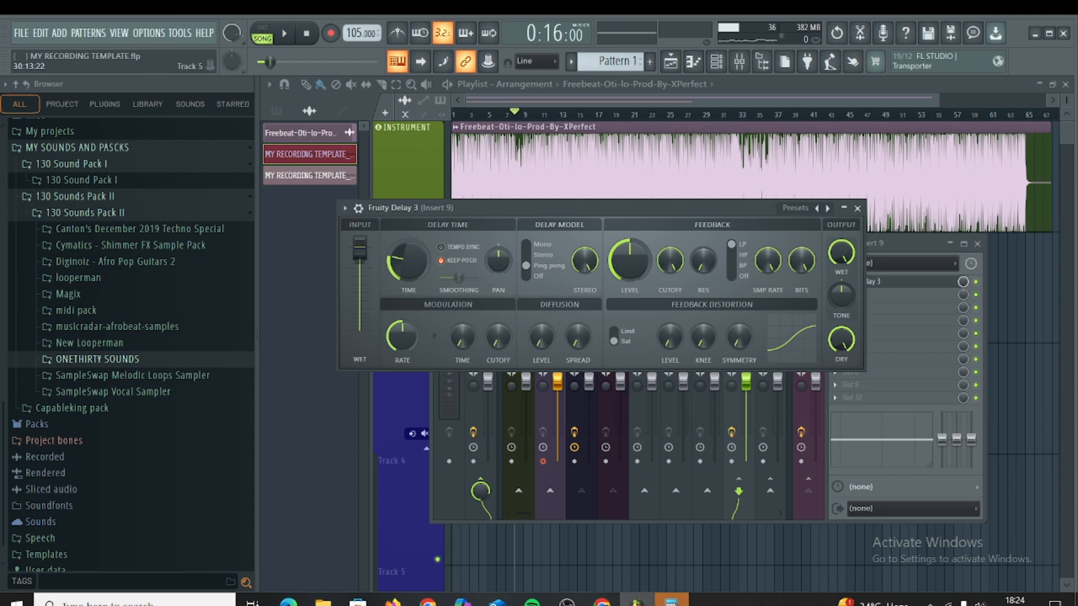
Step: Switch to Calculator and divide 60000 by 105 to work out the delay time in milliseconds
mouse_move(671, 599)
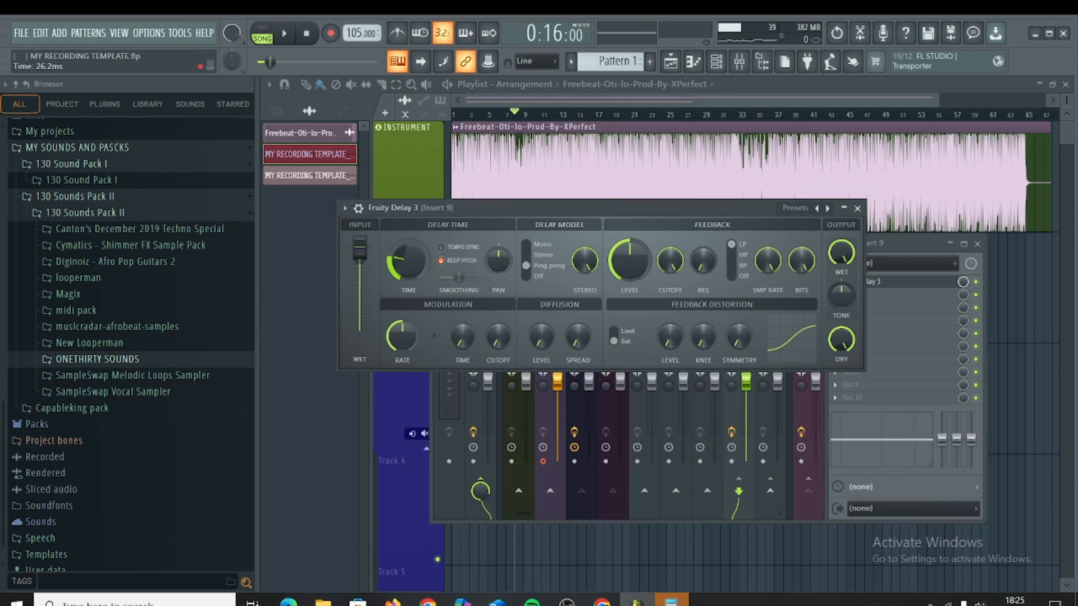
left_click(671, 601)
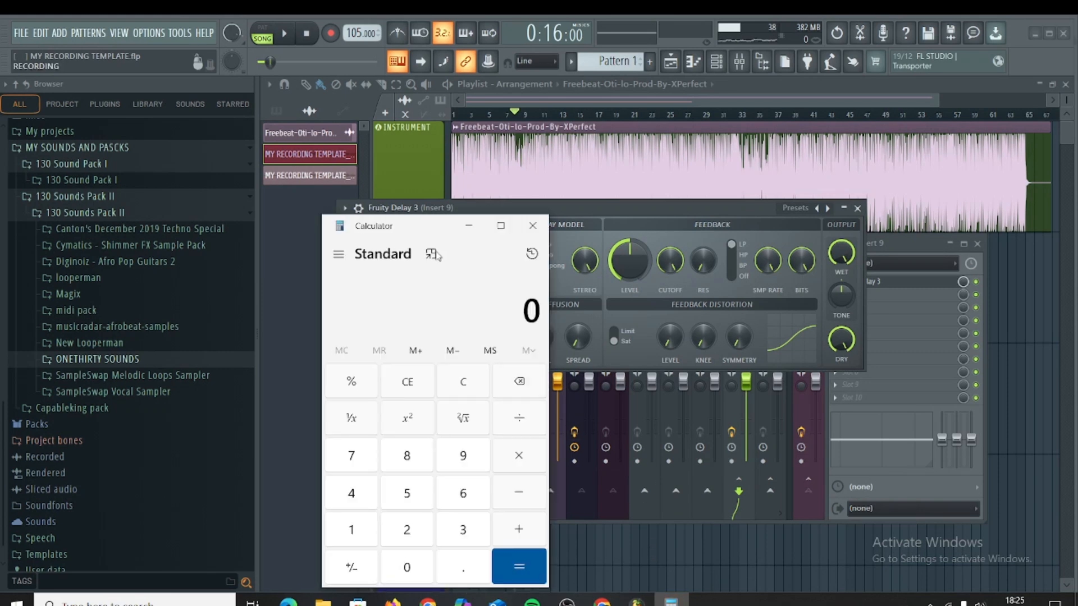
left_click_drag(447, 231, 815, 177)
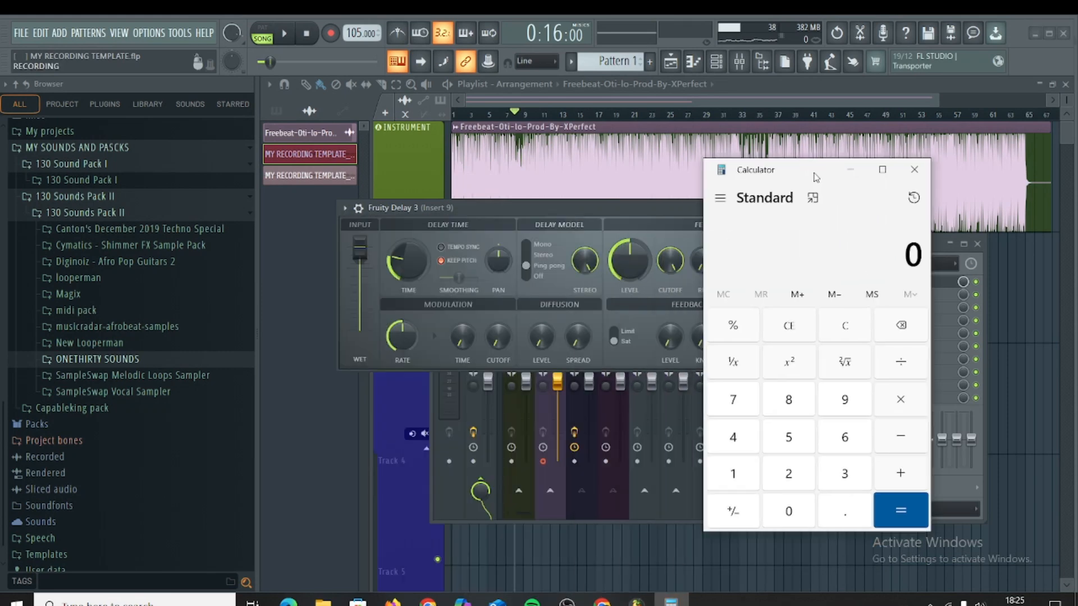
left_click(844, 445)
left_click(786, 510)
double_click(786, 510)
left_click(786, 510)
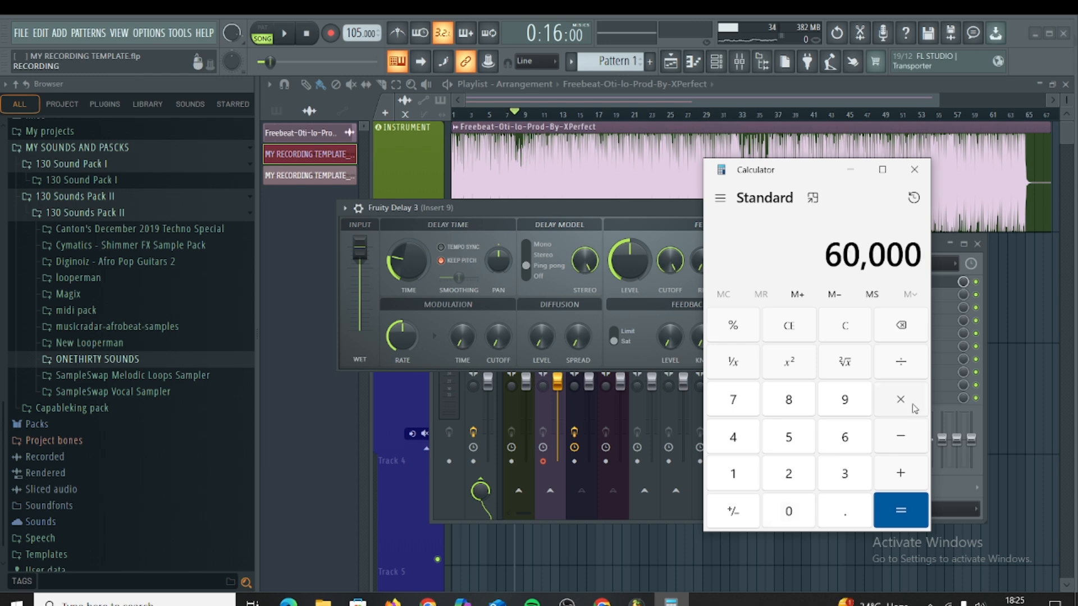
left_click(902, 361)
left_click(740, 482)
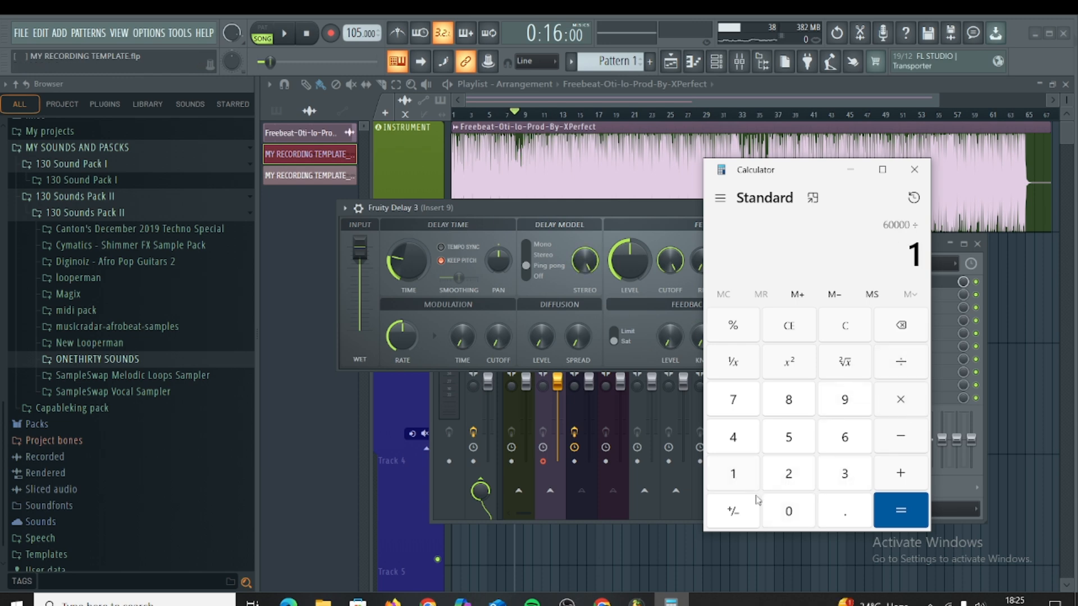
left_click(798, 514)
left_click(780, 439)
left_click(897, 508)
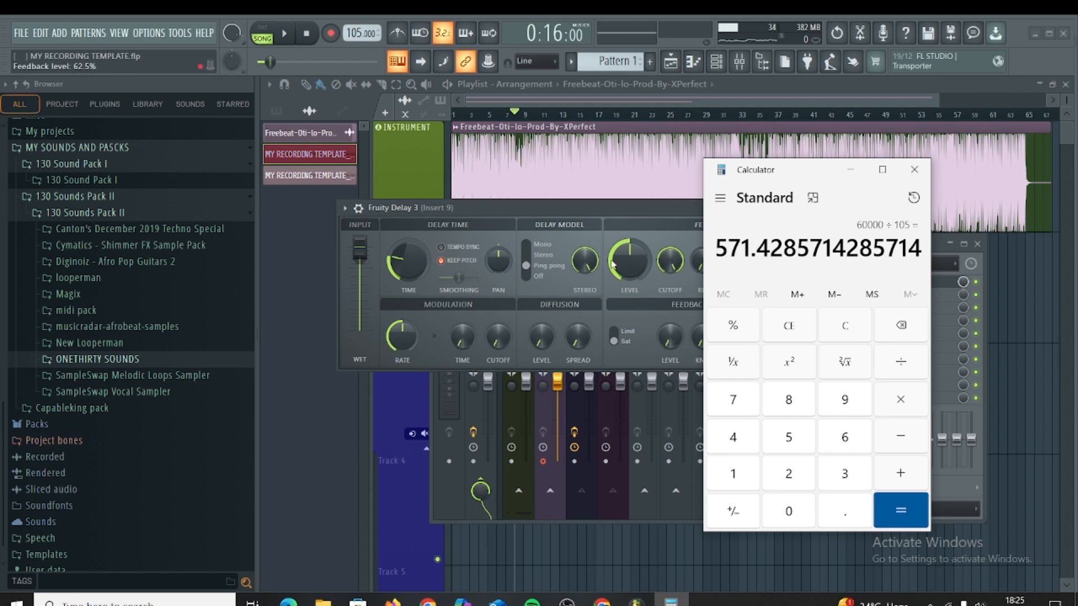
Step: Raise the delay's Time to the calculated millisecond value, then play the song with BUSS VOCAL selected in the mixer
left_click_drag(402, 262, 401, 233)
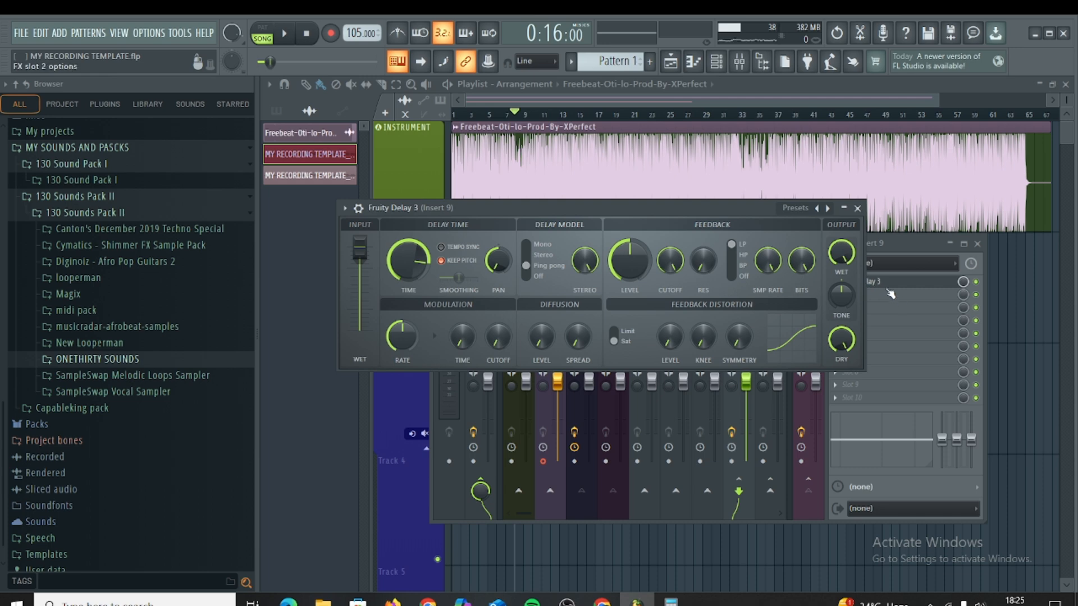
left_click(902, 244)
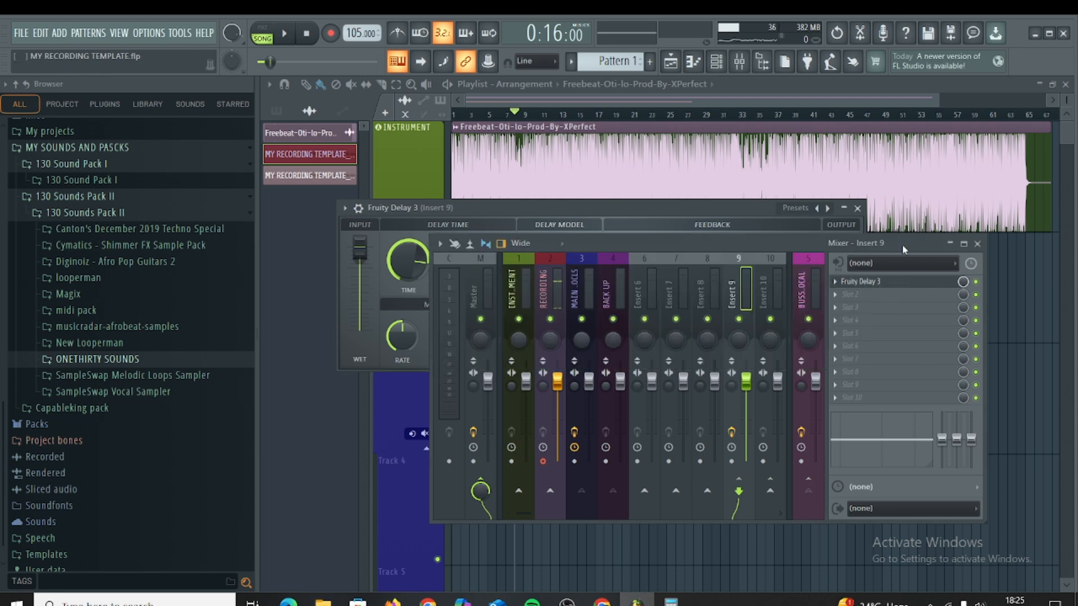
left_click(821, 299)
key("space")
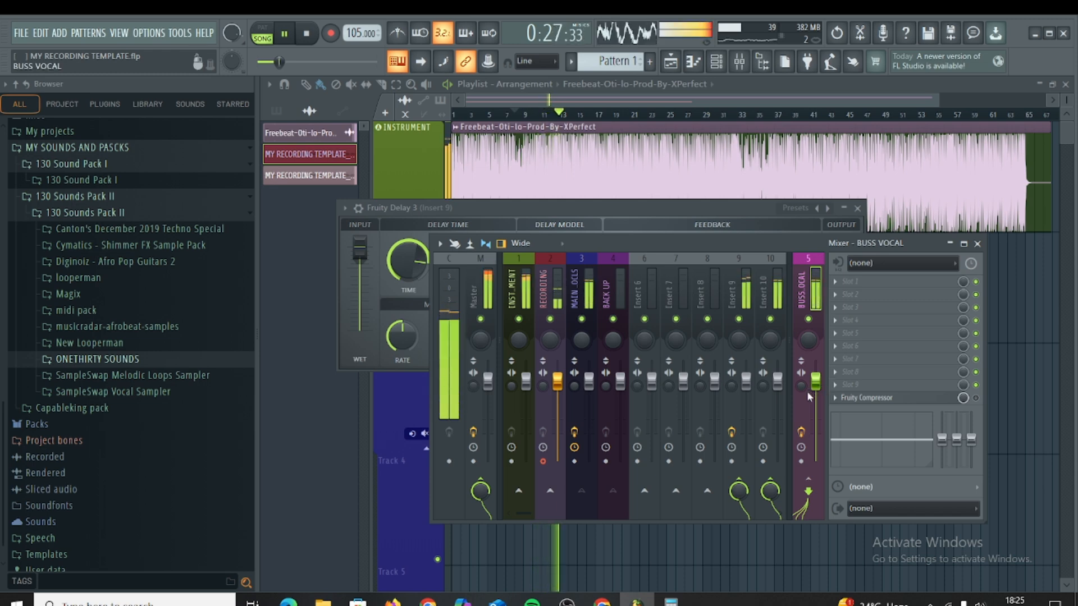
key("space")
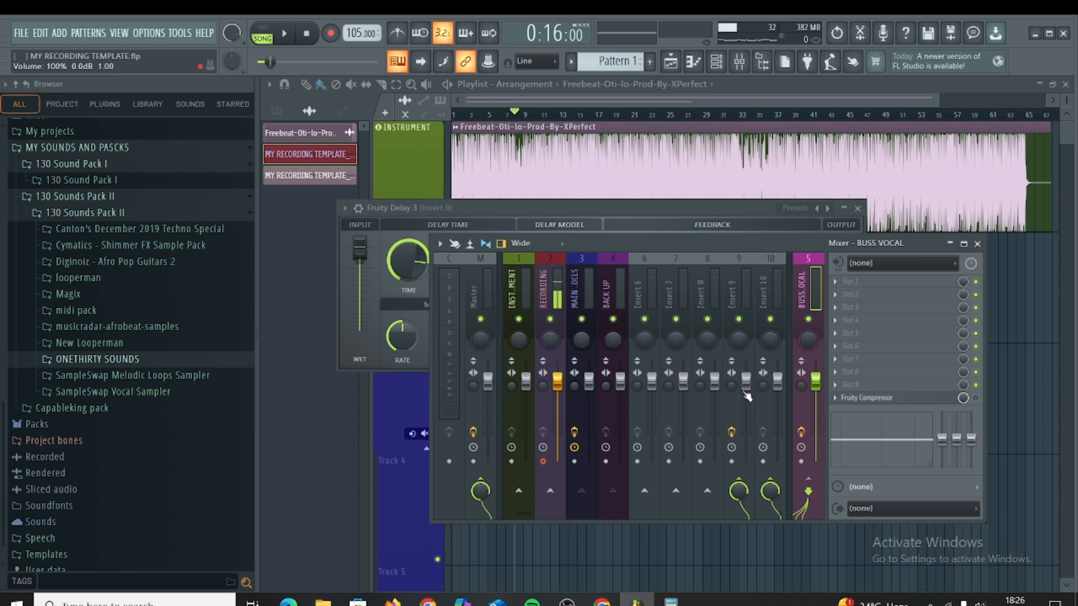
Step: Lower the Insert 9 volume fader to 61% (-9.5 dB) while the song plays, then stop playback
key("space")
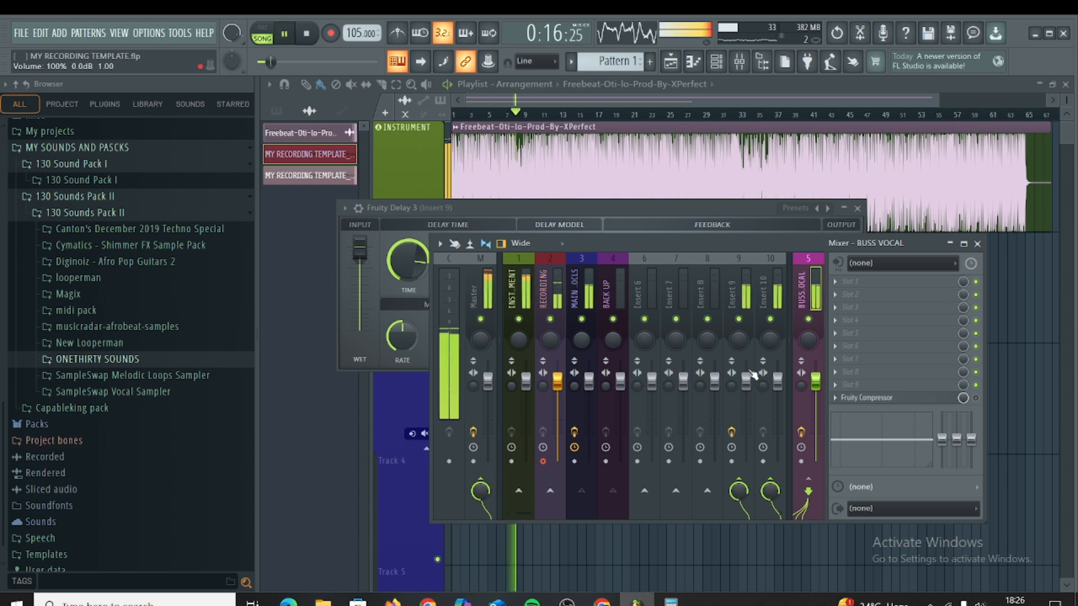
left_click_drag(746, 382, 746, 411)
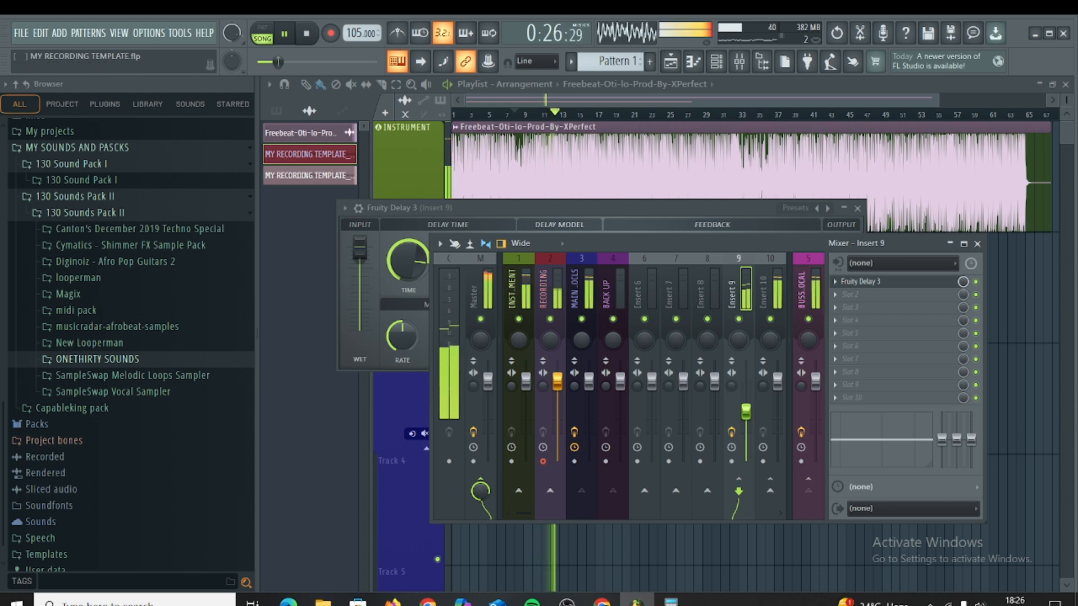
left_click_drag(749, 415, 749, 416)
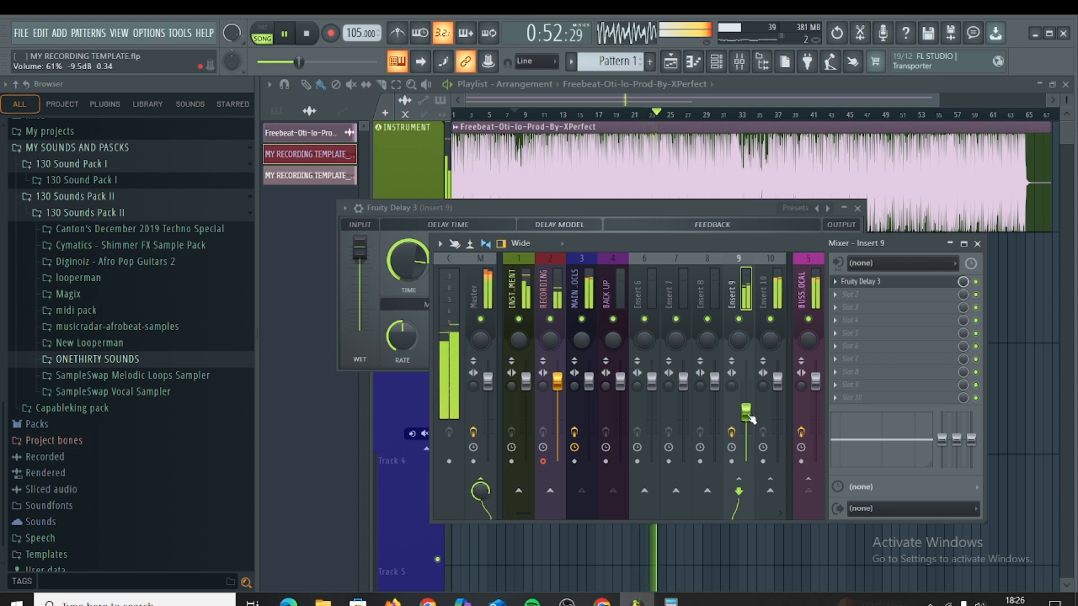
key("space")
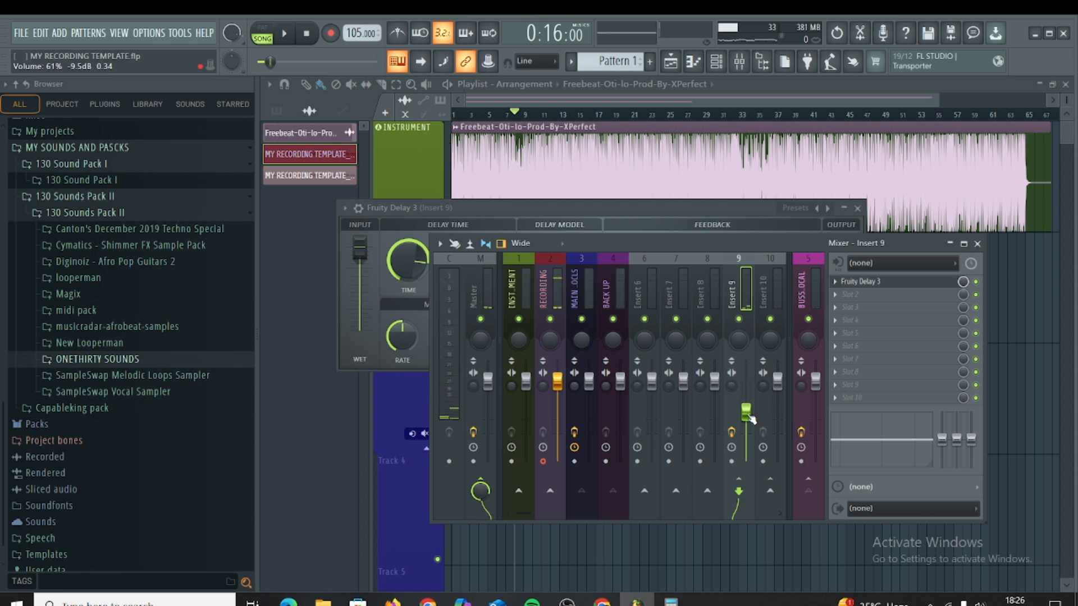
Step: Review the Fruity Delay 3 window, return to the playlist and play a short part of the arrangement
left_click(547, 218)
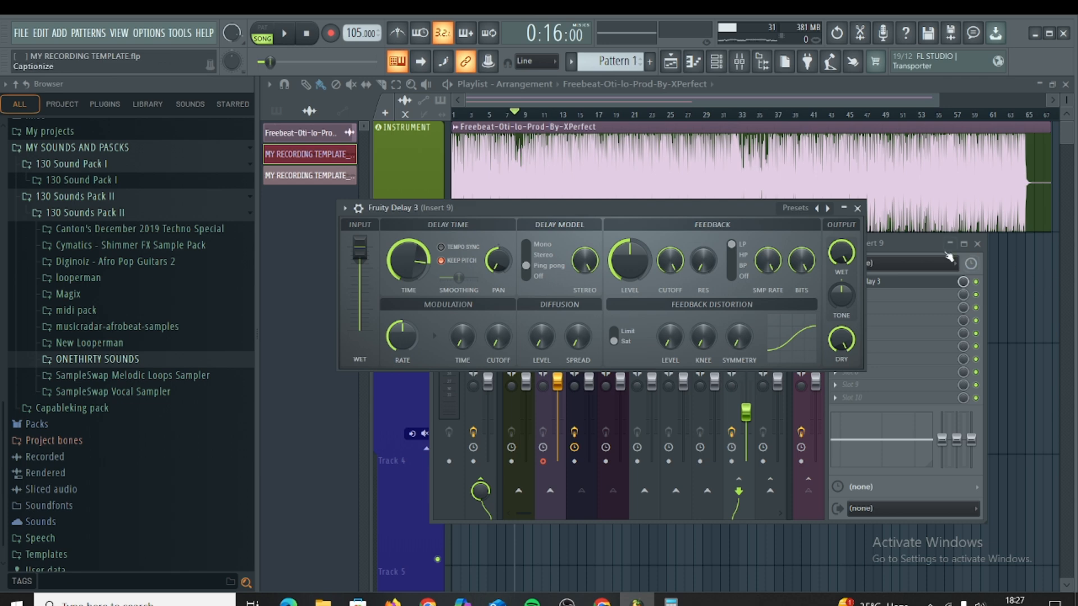
left_click(1014, 262)
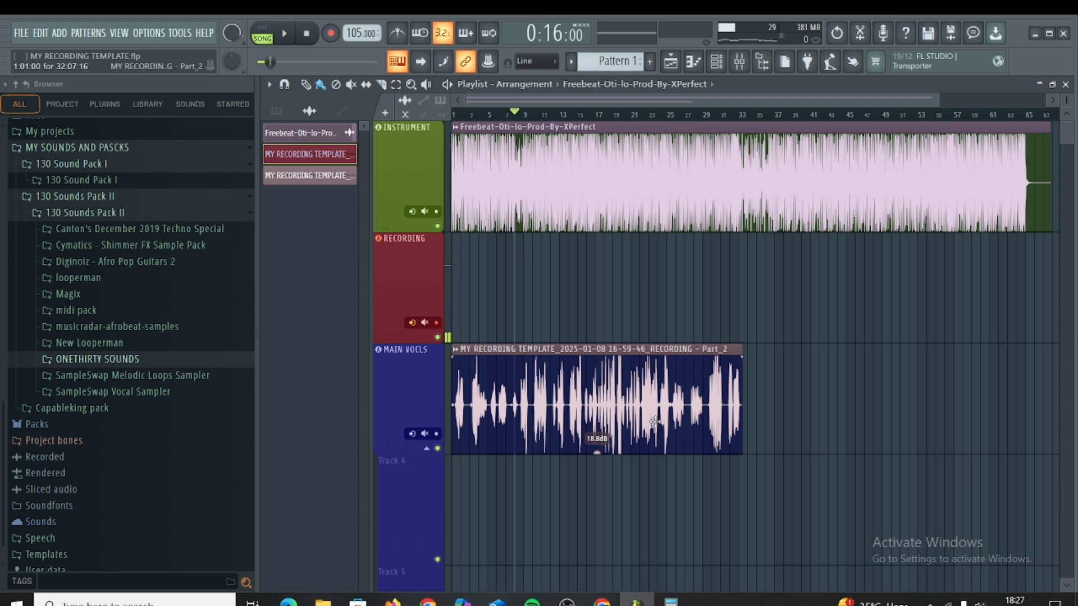
key("space")
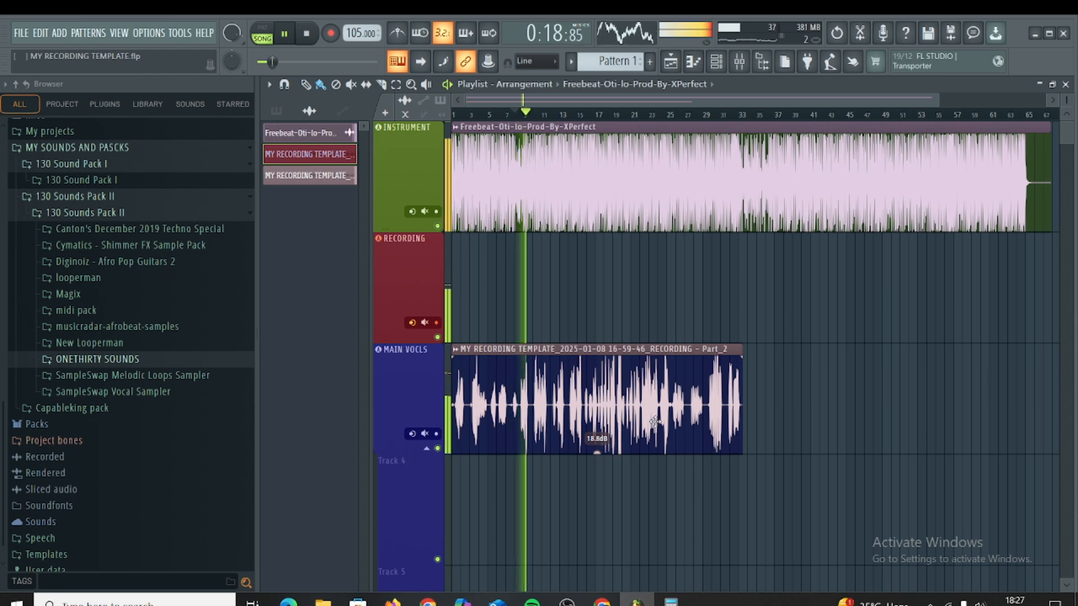
key("space")
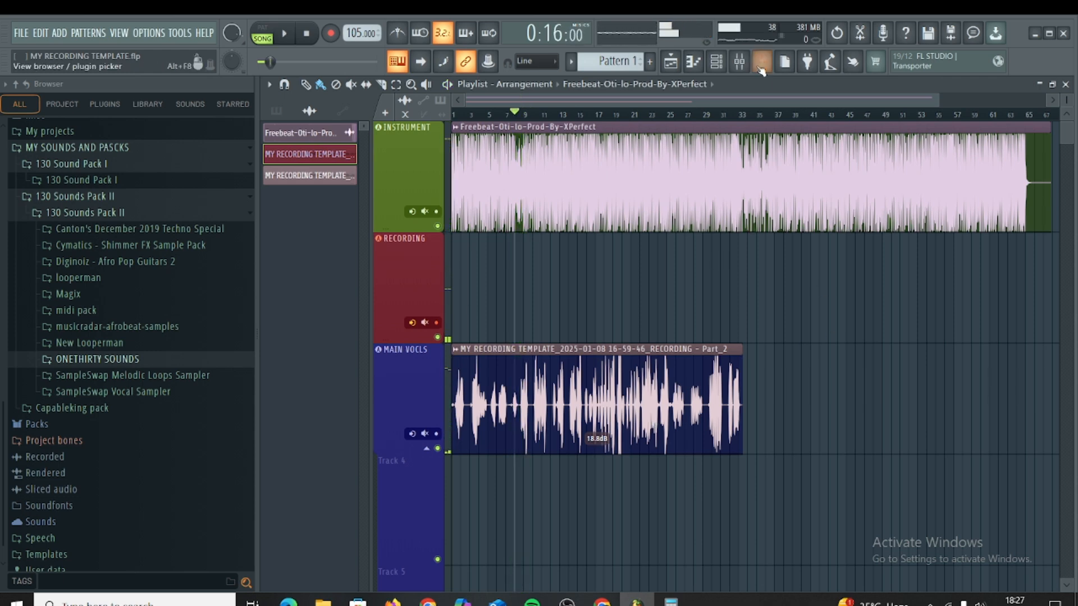
Step: Play the song with Insert 9's effect slots switched off and then on again to compare the vocal delay
left_click(739, 61)
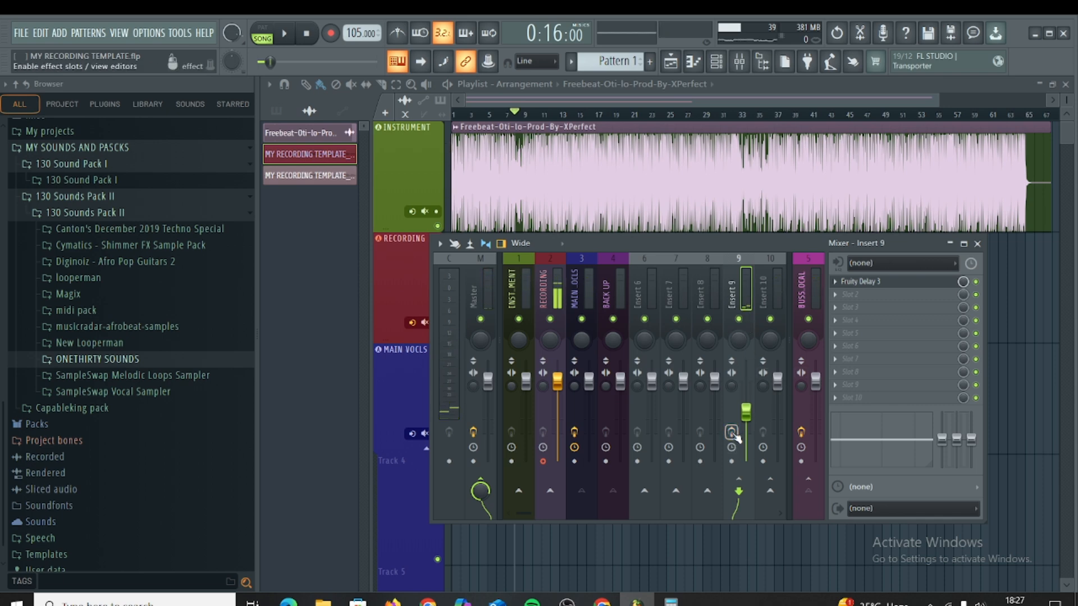
key("space")
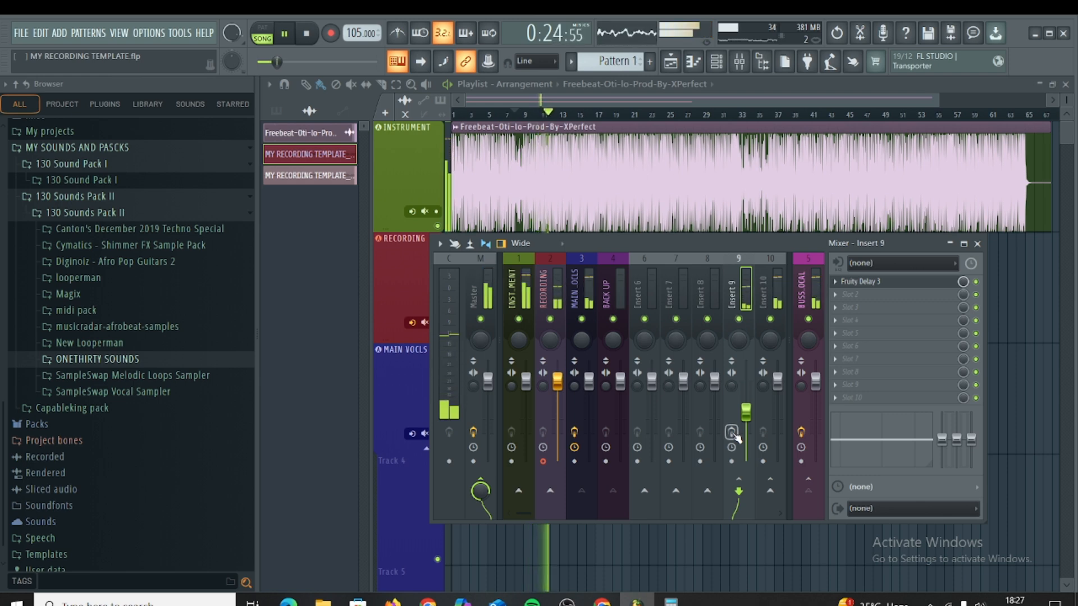
key("space")
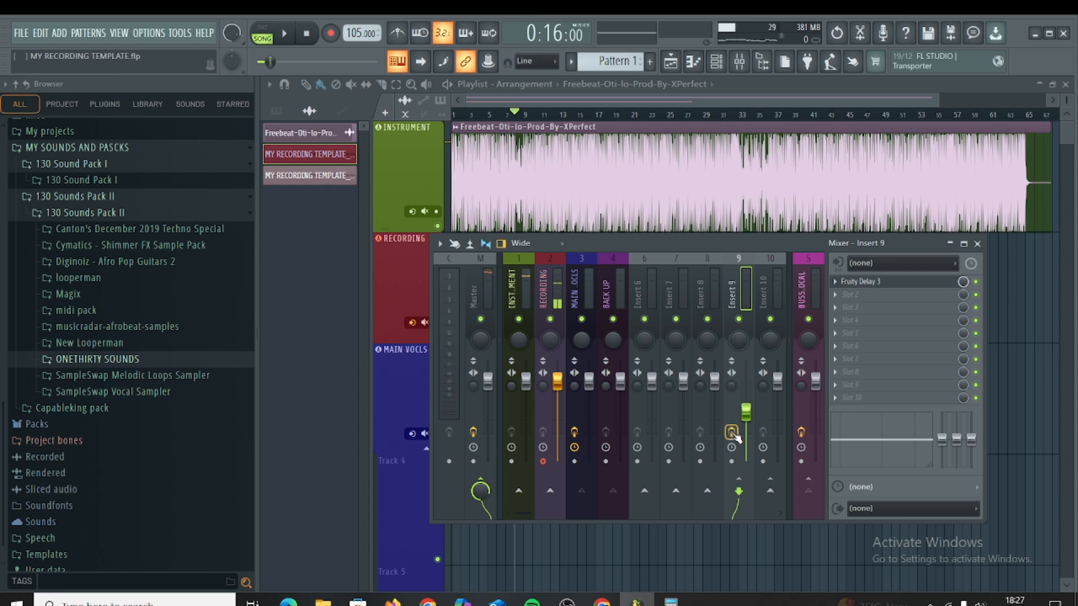
key("space")
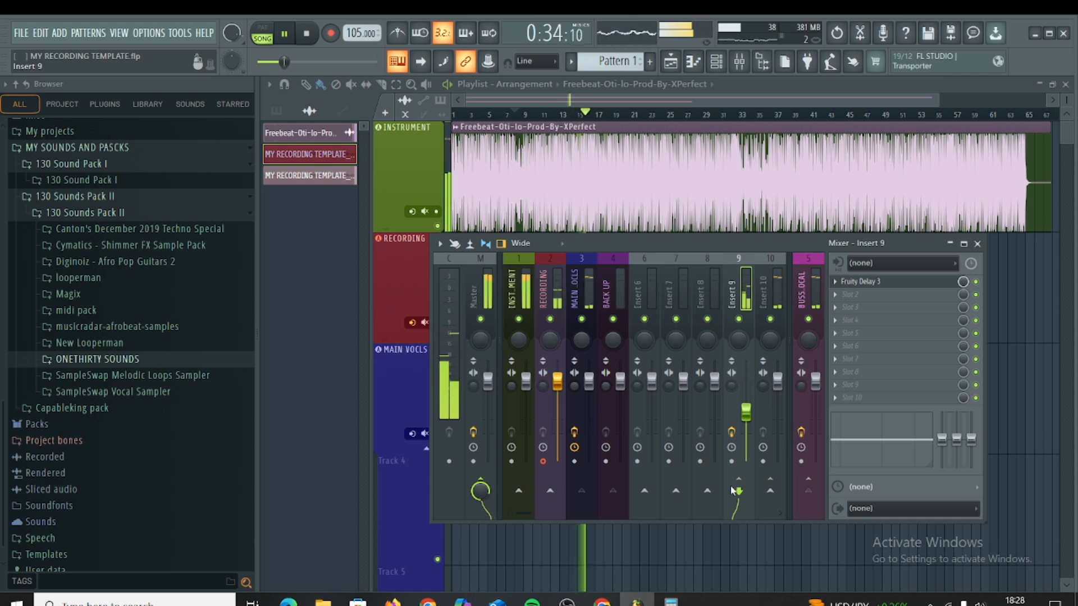
key("space")
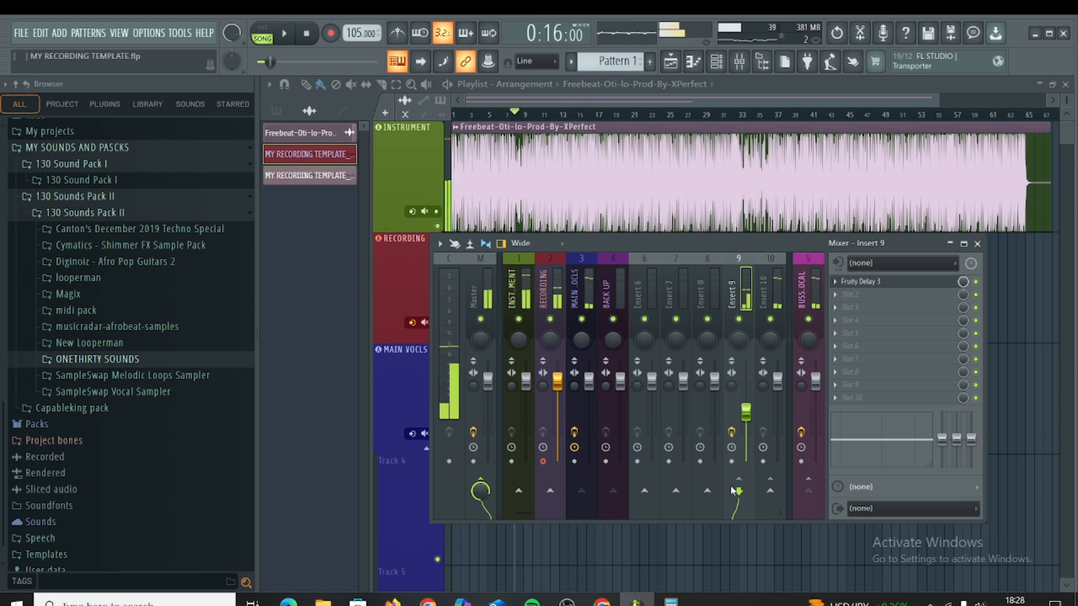